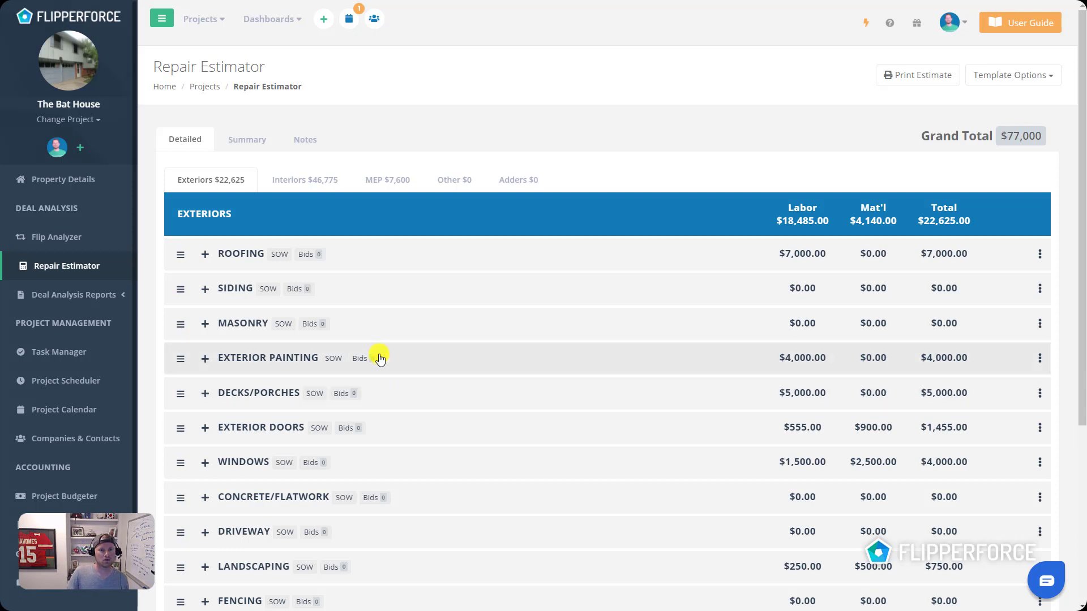
Open the bids for the Roofing category and add three blank bid entries
click(316, 257)
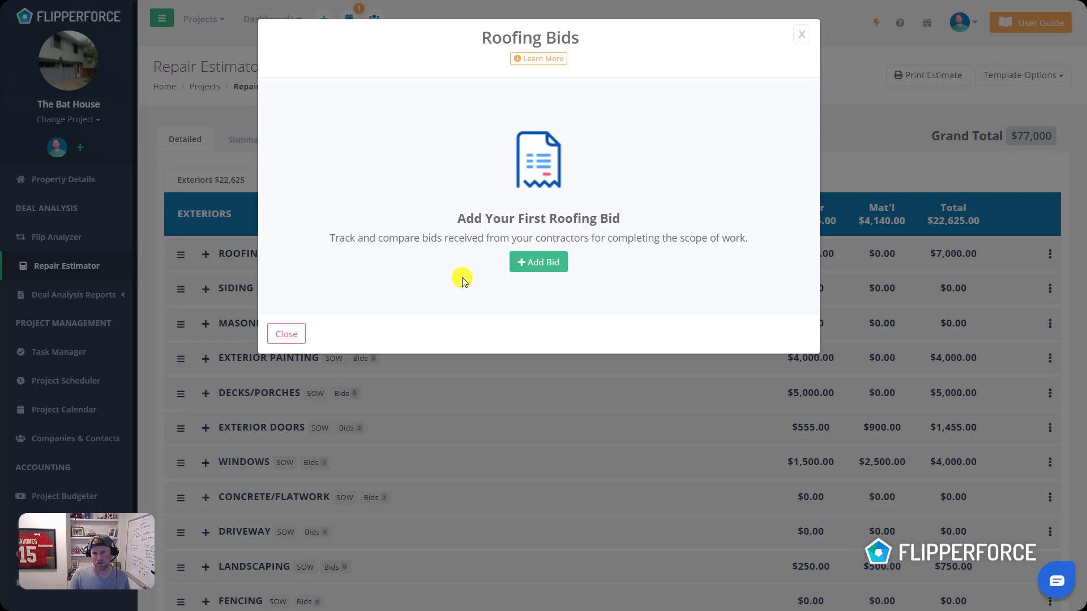
click(542, 276)
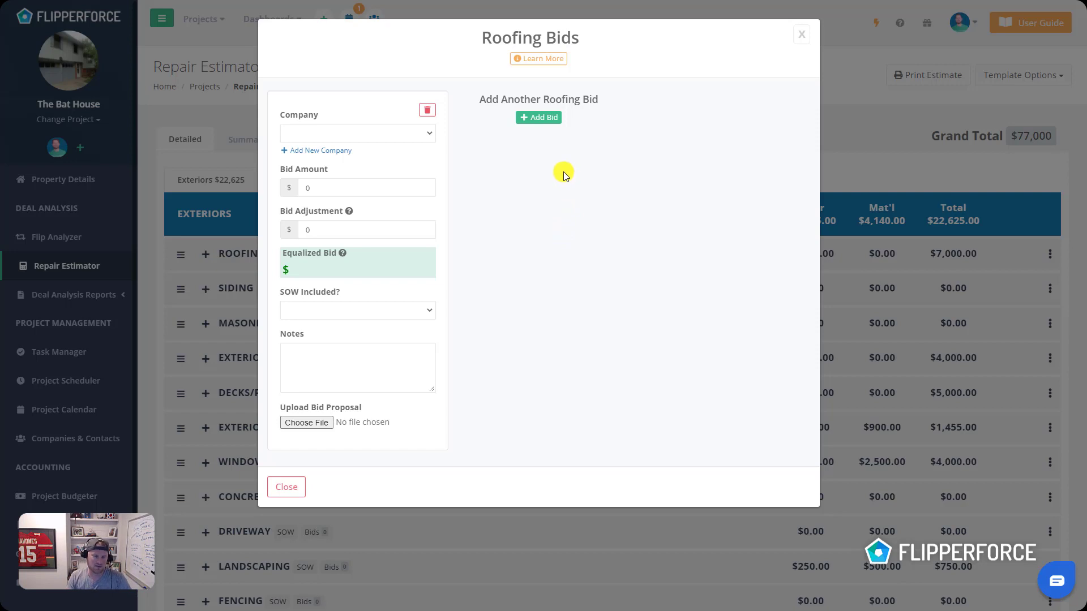
click(542, 119)
click(736, 118)
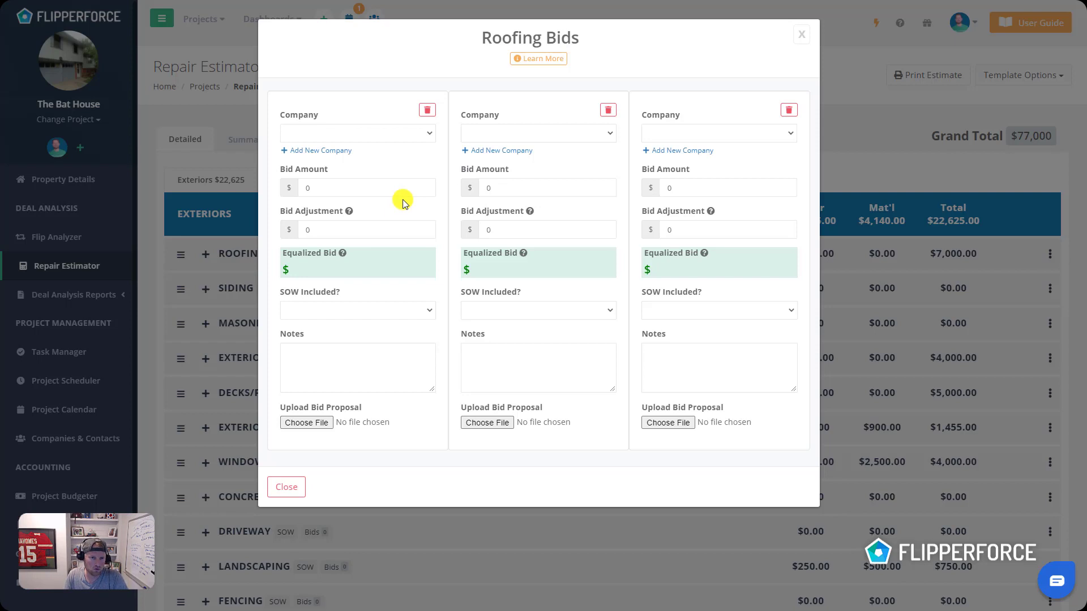
Create a new company named ABC Roofing for the first roofing bid and save it
click(343, 150)
click(450, 137)
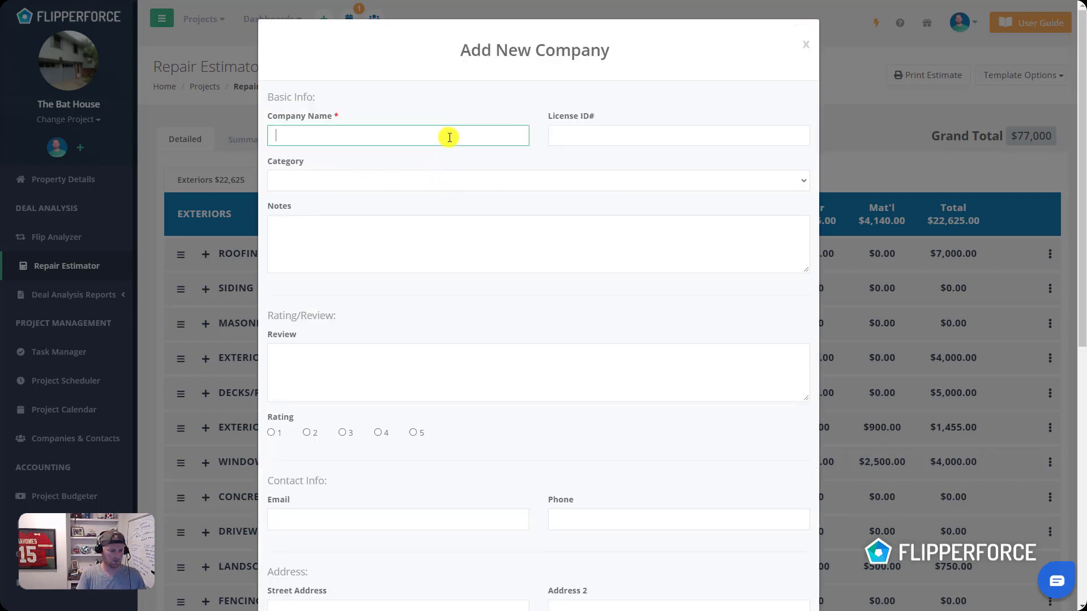
text(ABC Roofing)
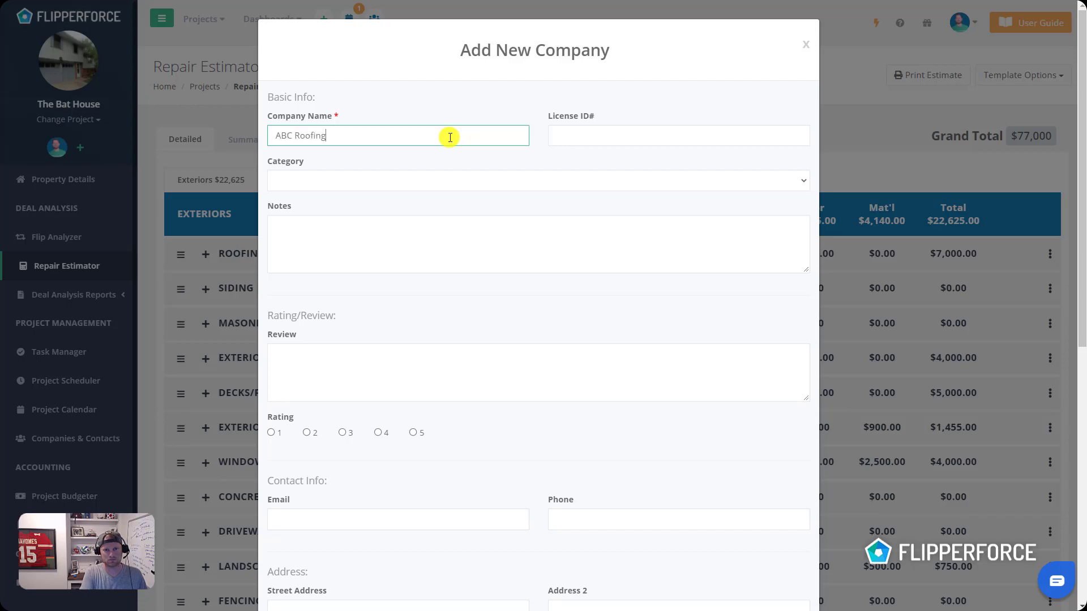
scroll(533, 194, down, 8)
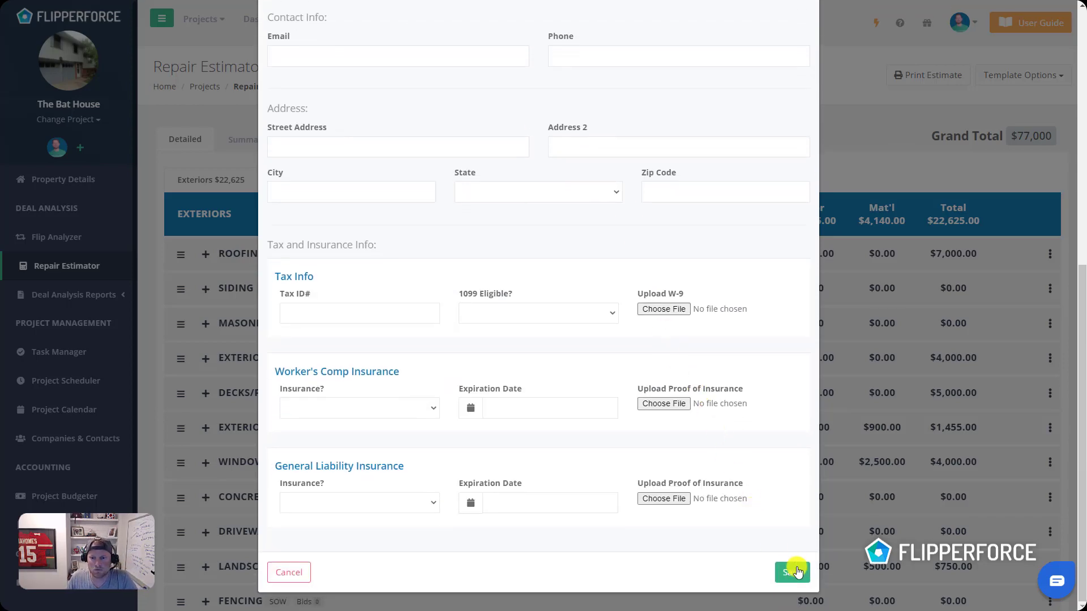
click(792, 573)
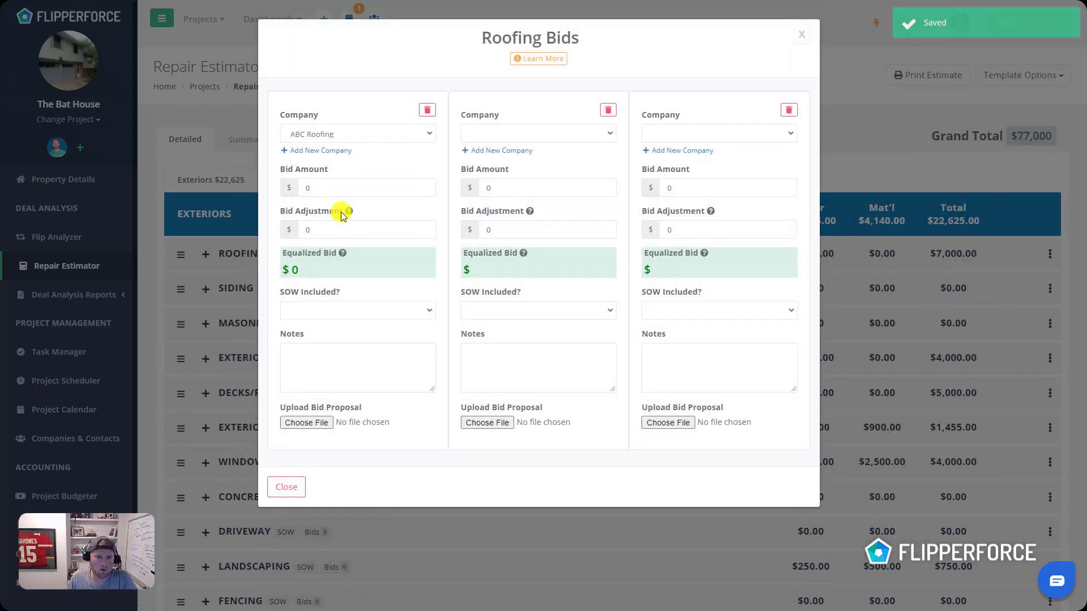
Set ABC Roofing's bid amount to 5000 and its bid adjustment to 1000
click(346, 190)
key(BackSpace)
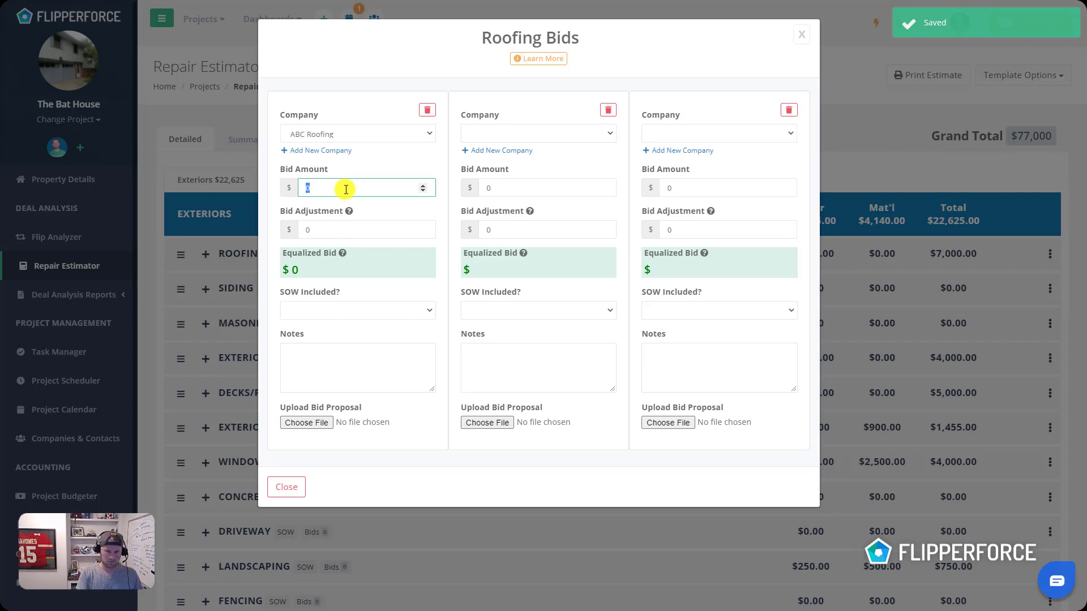
text(5000)
click(385, 229)
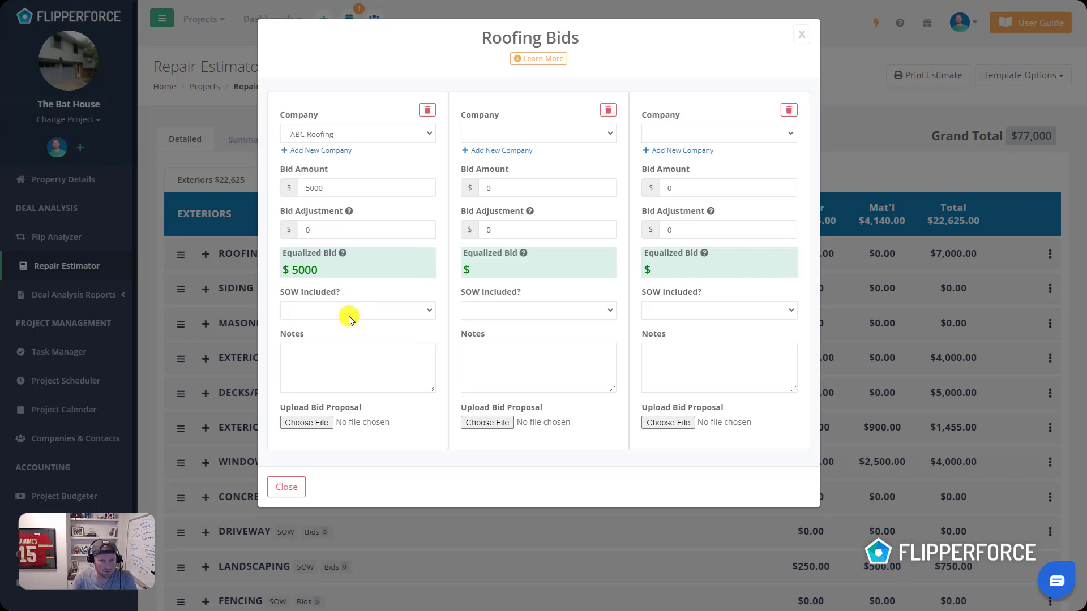
click(338, 235)
double_click(338, 235)
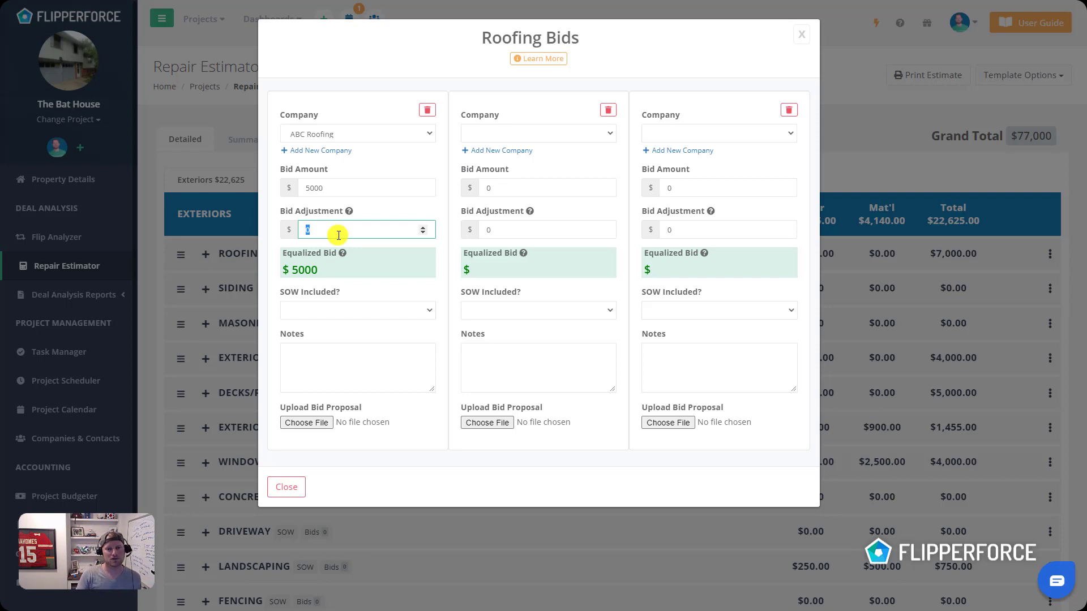
text(1000)
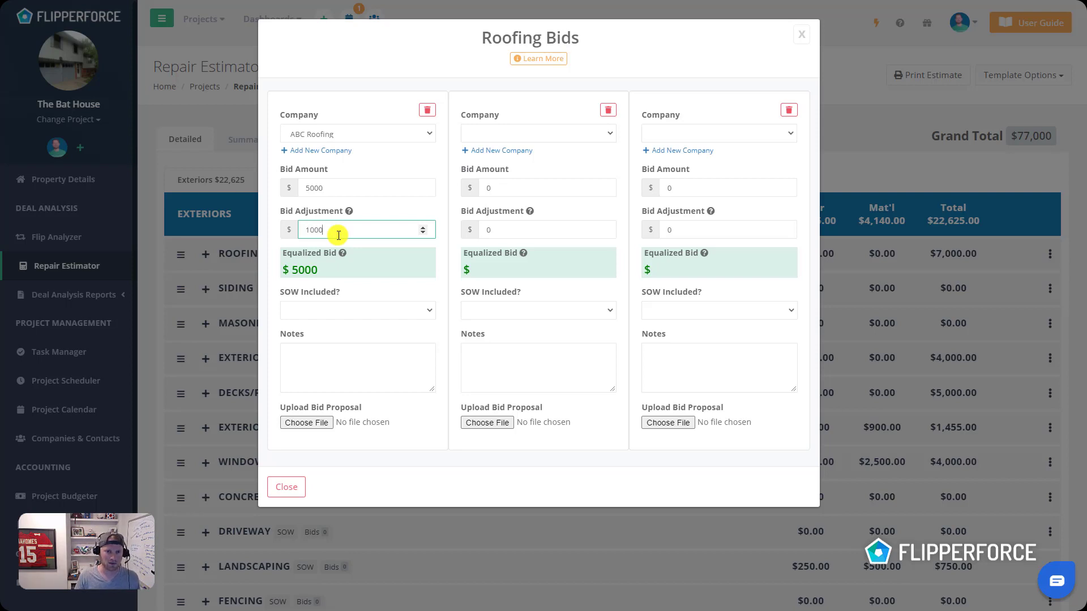
click(388, 210)
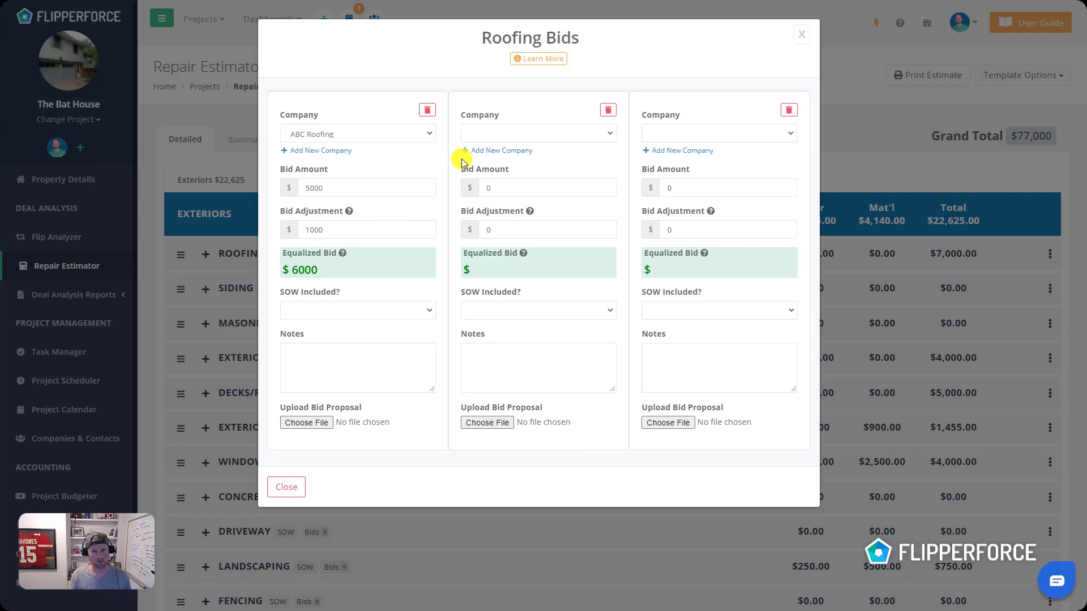
Create a new company named Best Roofing for the second roofing bid and save it
click(510, 150)
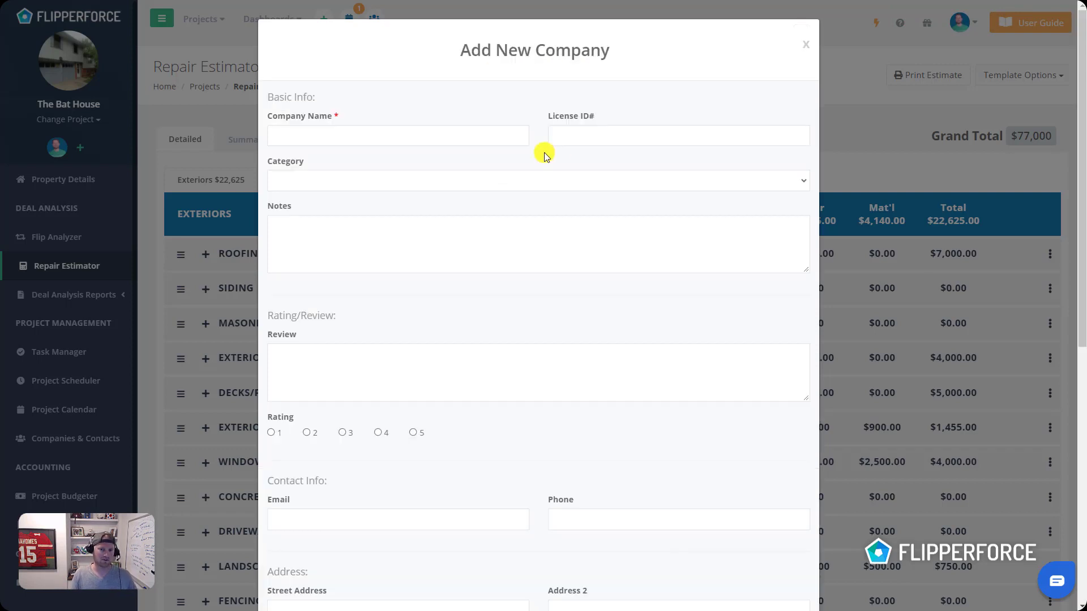
click(498, 138)
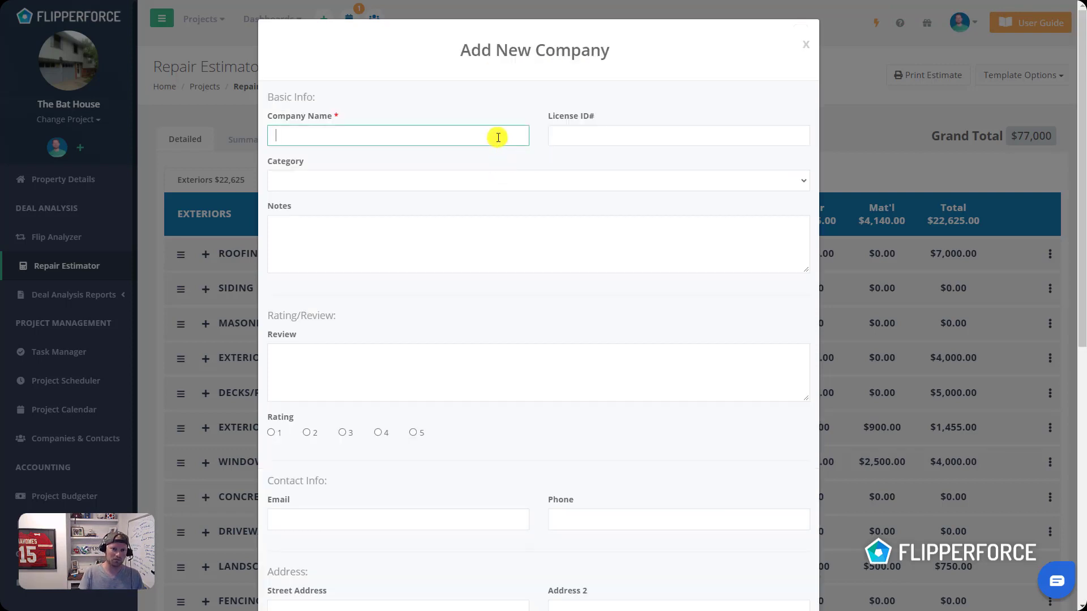
text(Best Roofing)
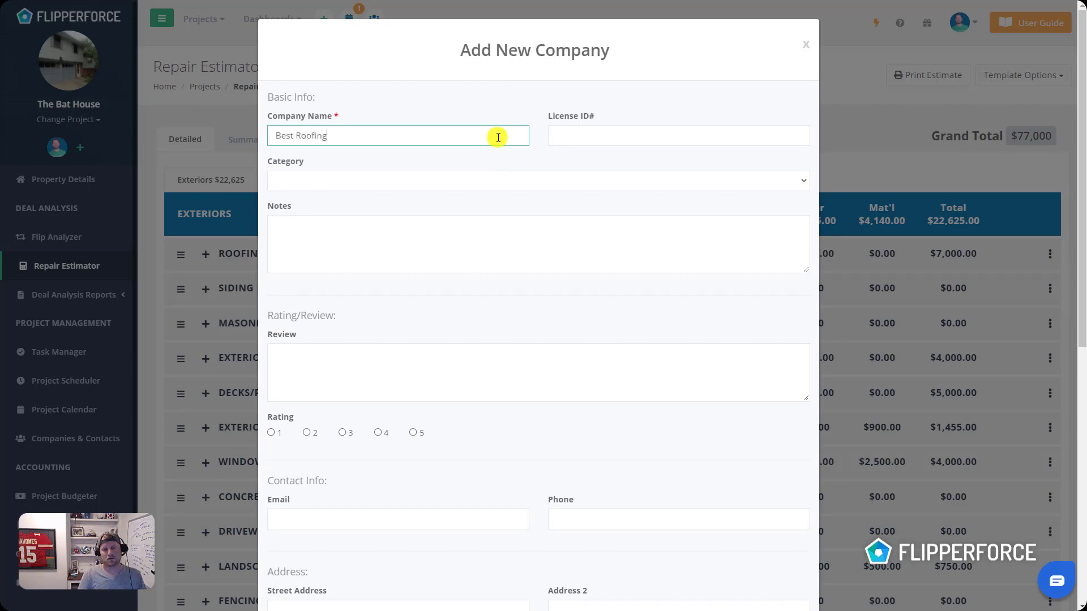
scroll(566, 181, down, 10)
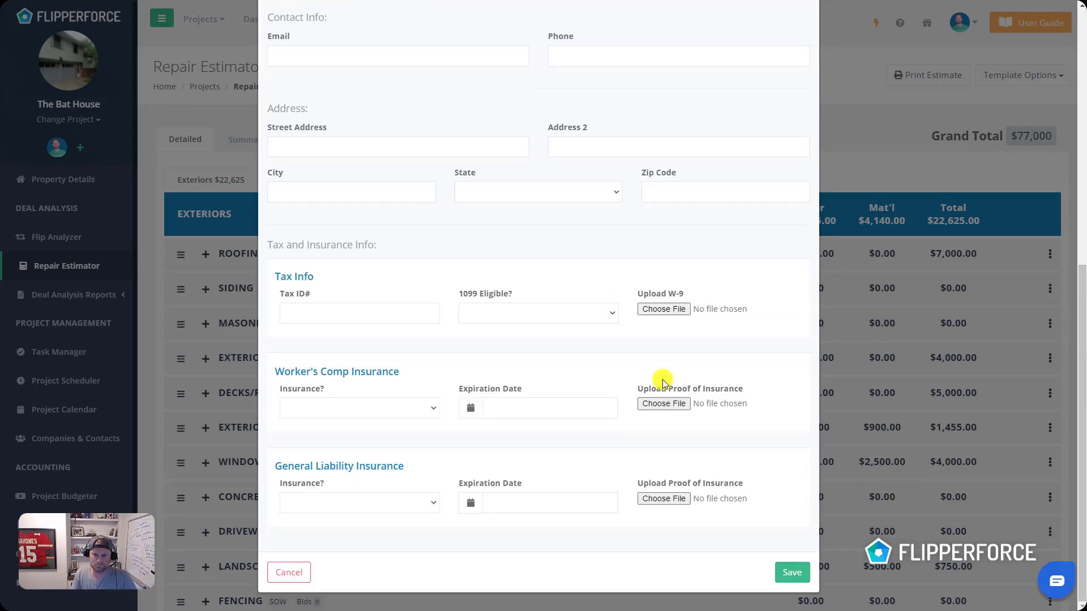
click(792, 572)
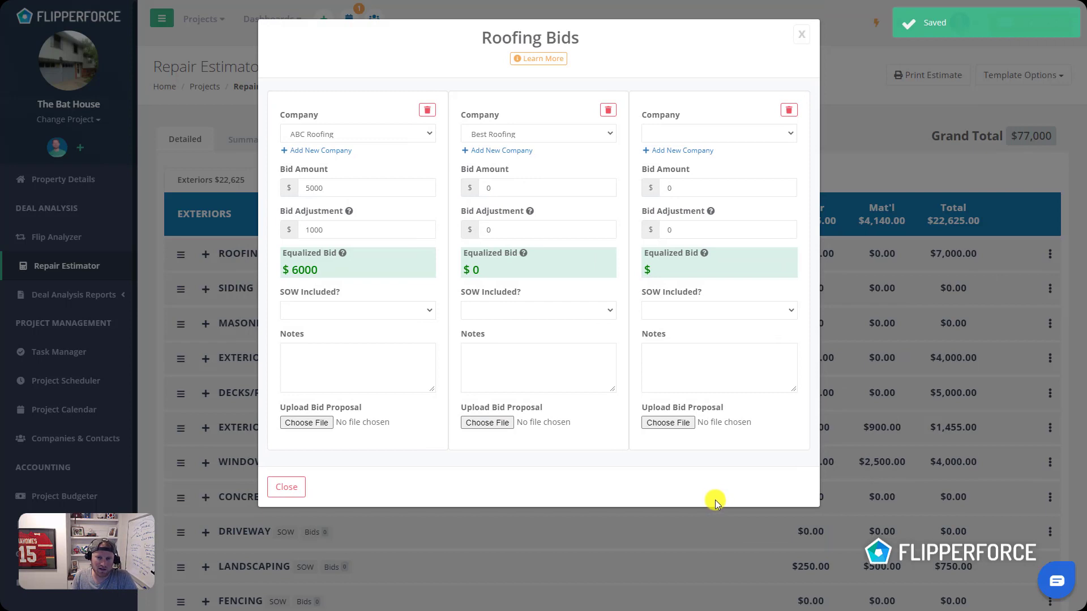
Set Best Roofing's bid amount to 5750
drag(531, 187, 470, 187)
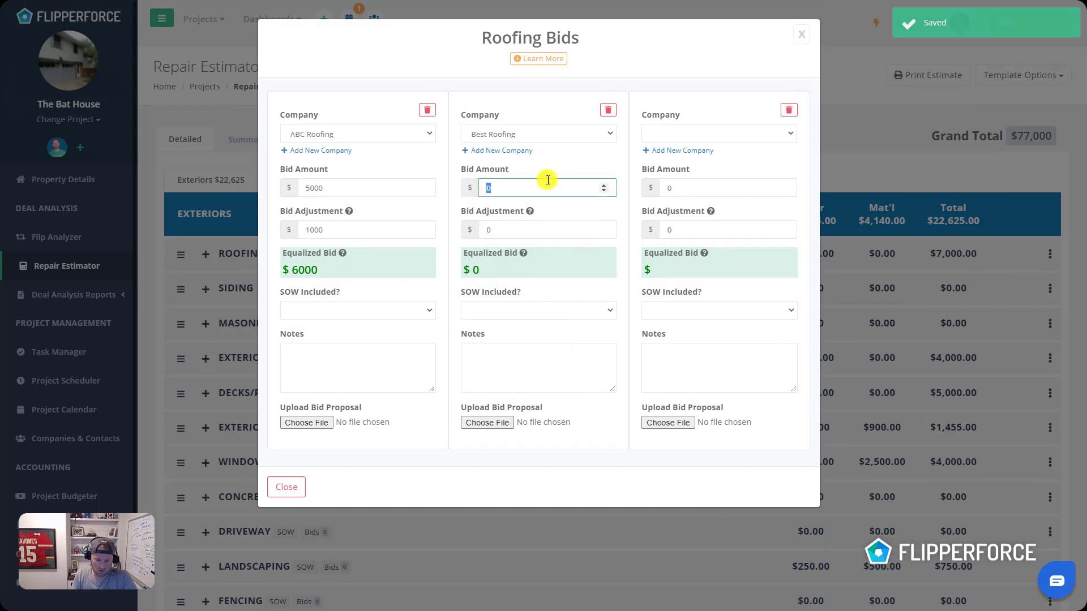
text(5750)
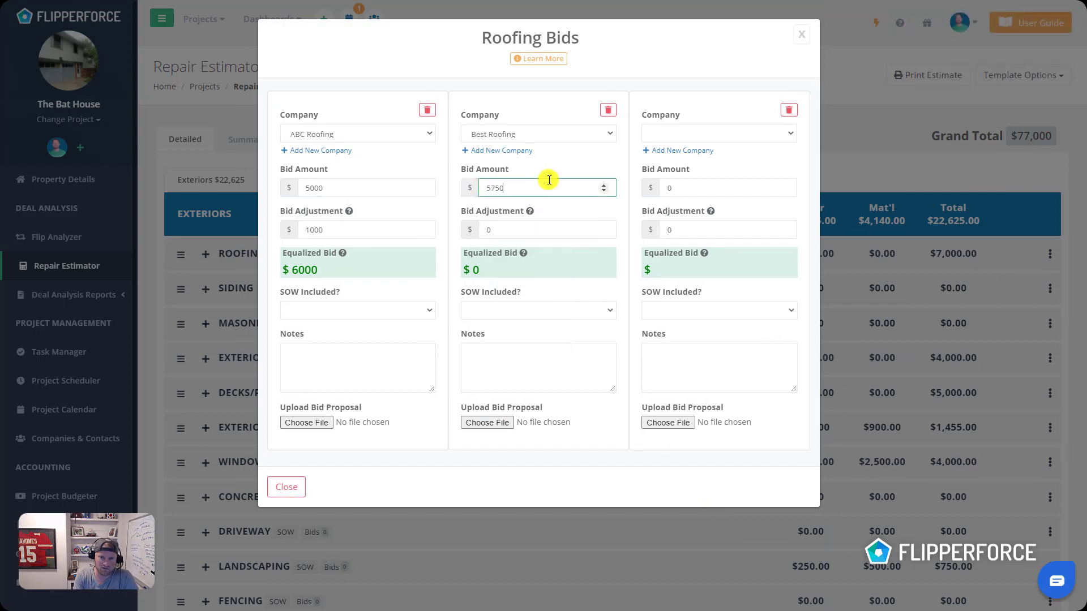
click(554, 227)
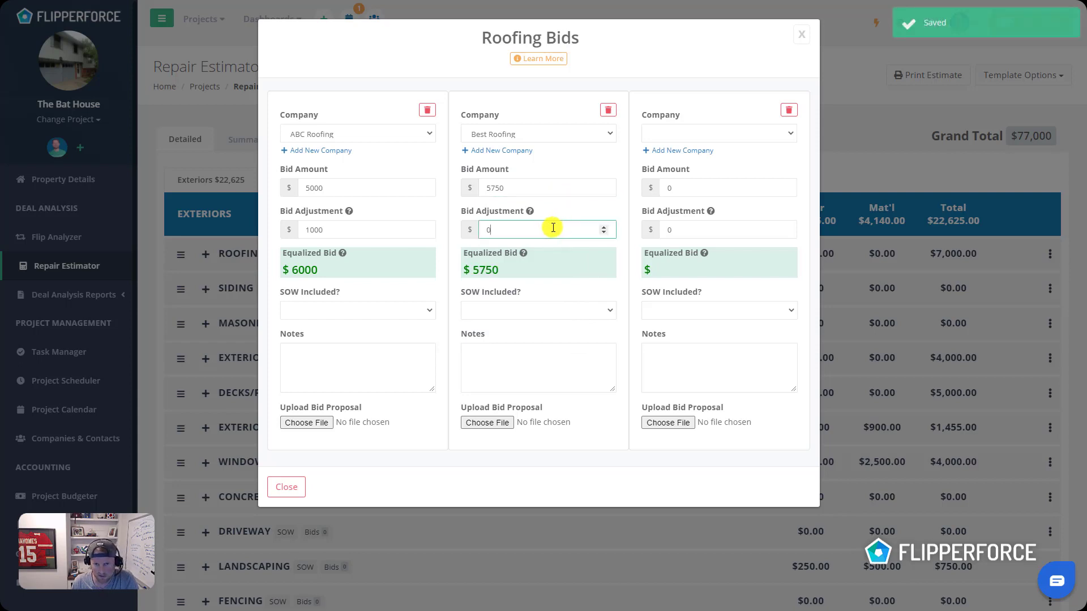
click(569, 308)
click(570, 297)
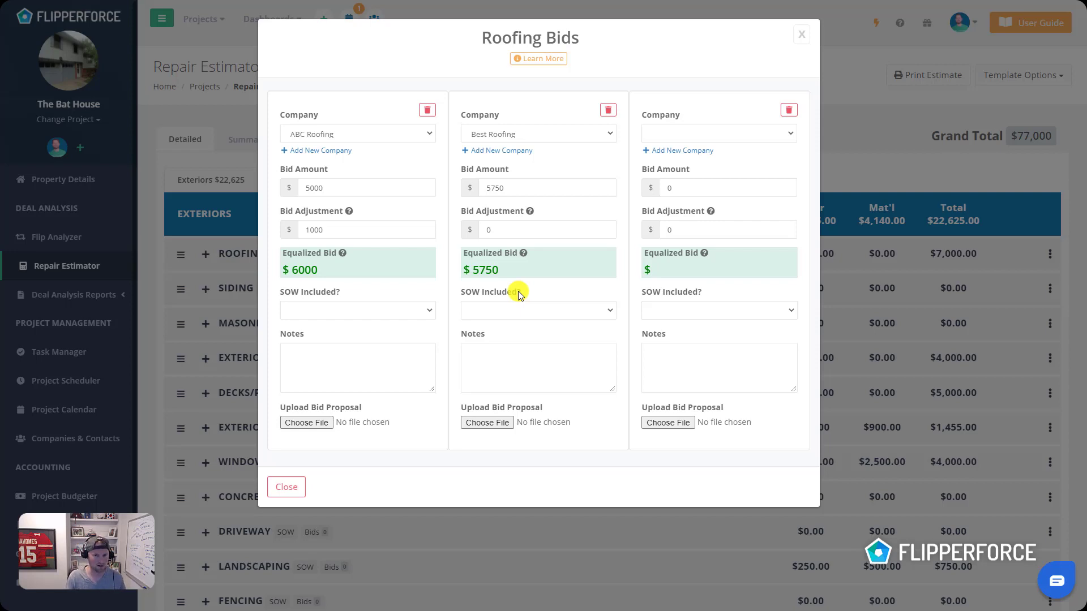
Set Best Roofing's included scope of work to Labor + Material Bid and enter the note "complete bid"
click(515, 357)
click(536, 311)
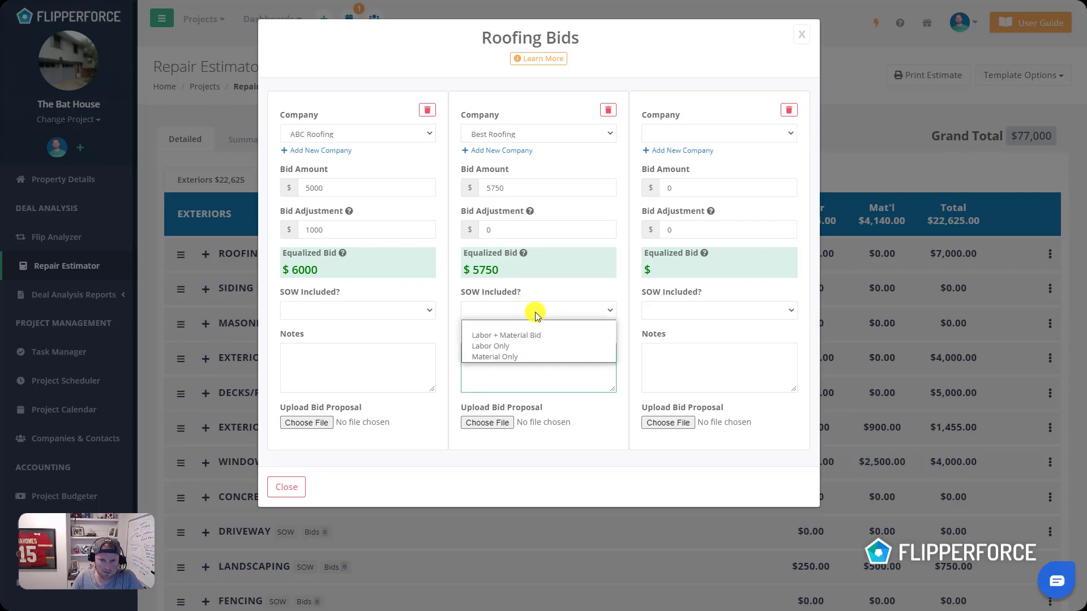
click(532, 335)
click(513, 365)
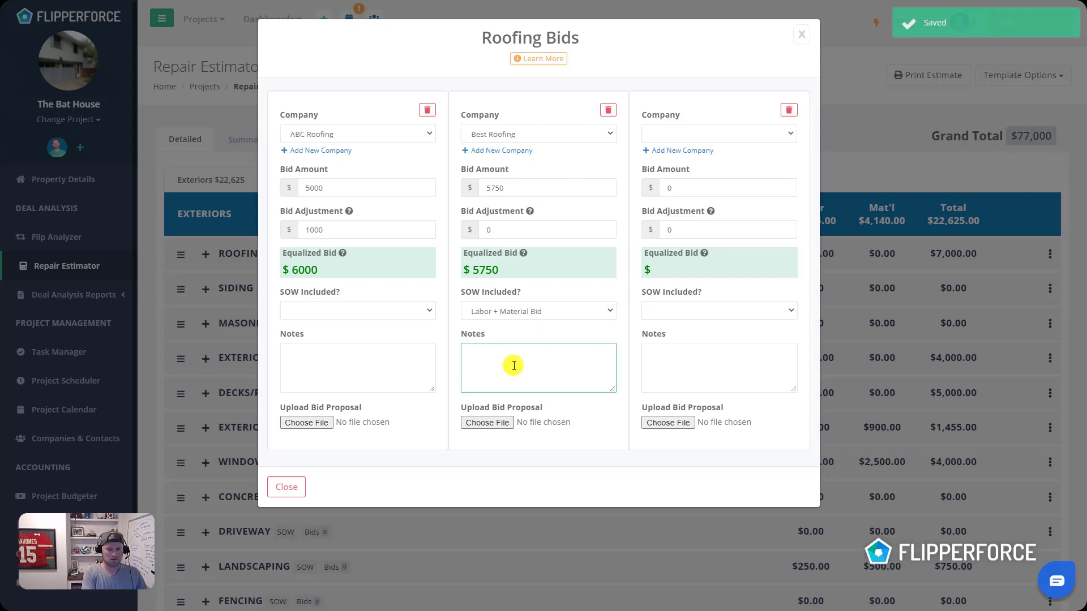
text(complete bid)
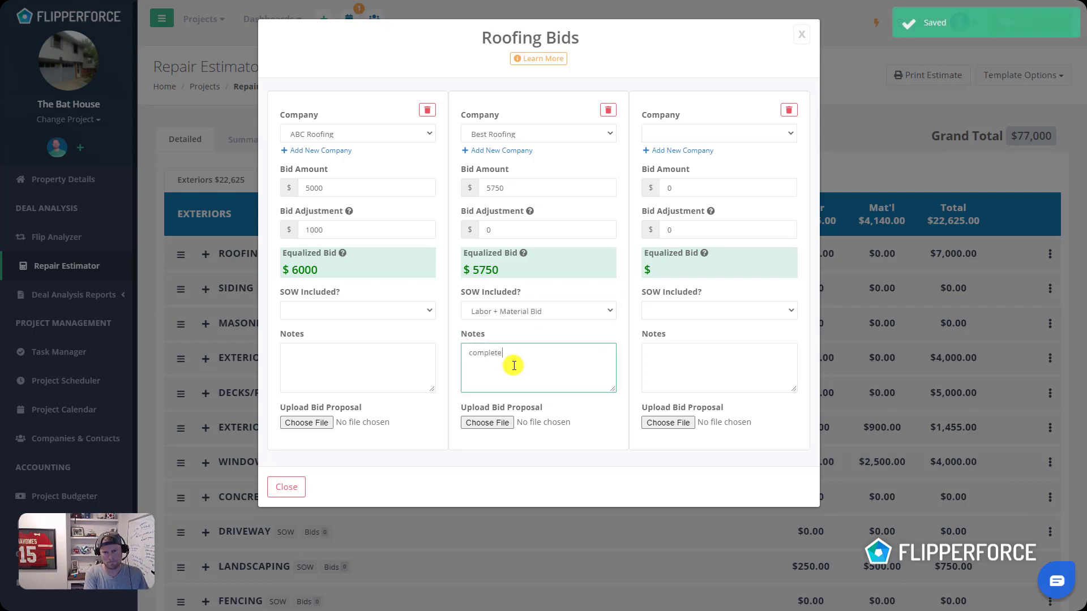
Enter the note "Had to add $1k to their proposal because they excluded the roof demolition" for ABC Roofing's bid
click(363, 364)
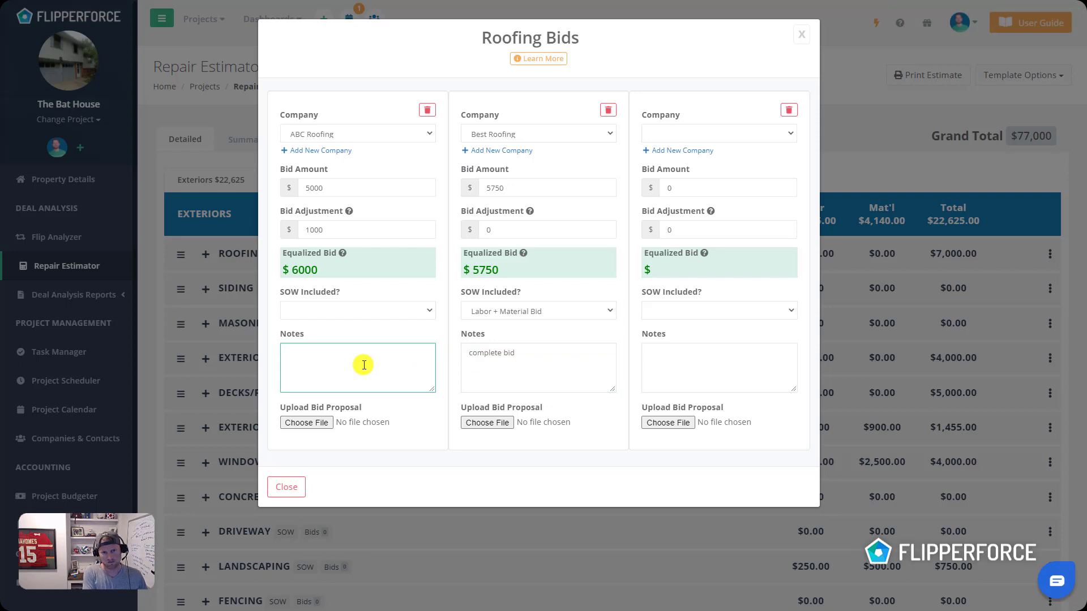
text(Had to add)
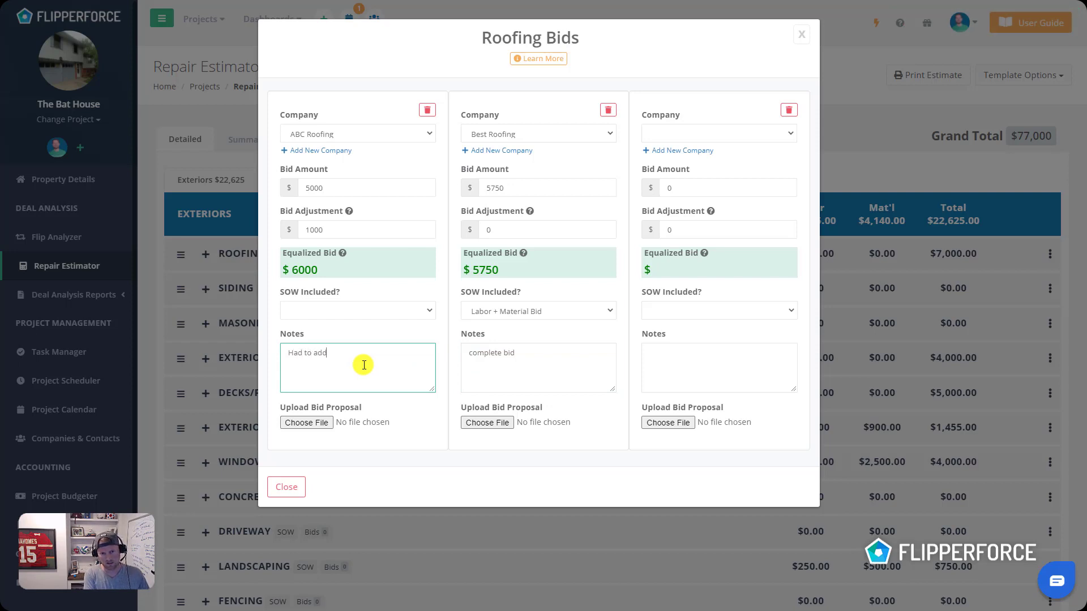
text( $1k)
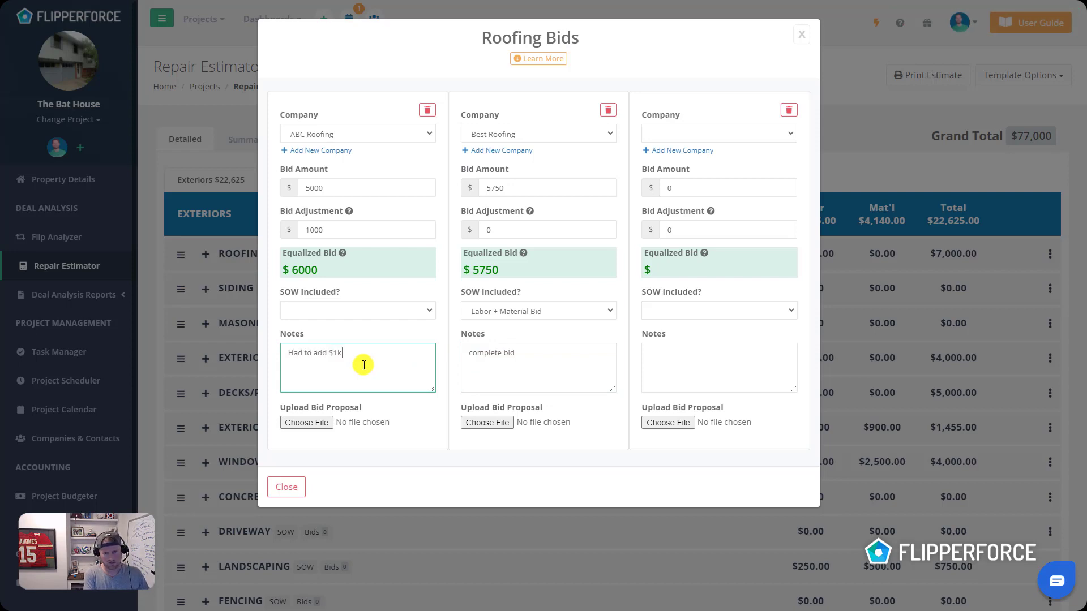
text( to their proposal because they)
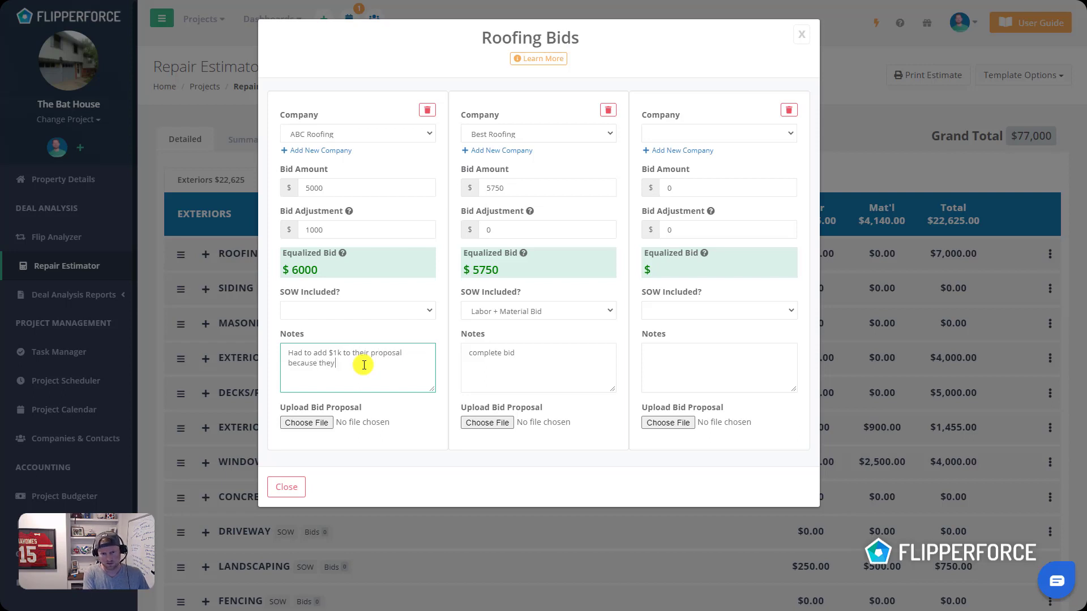
text( excluded the)
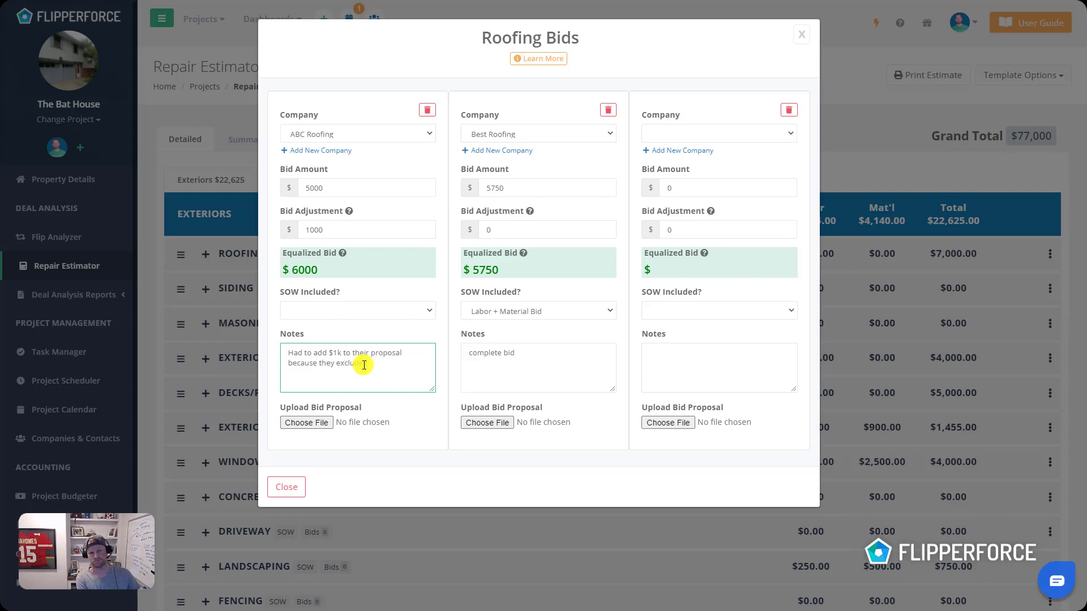
text( roof)
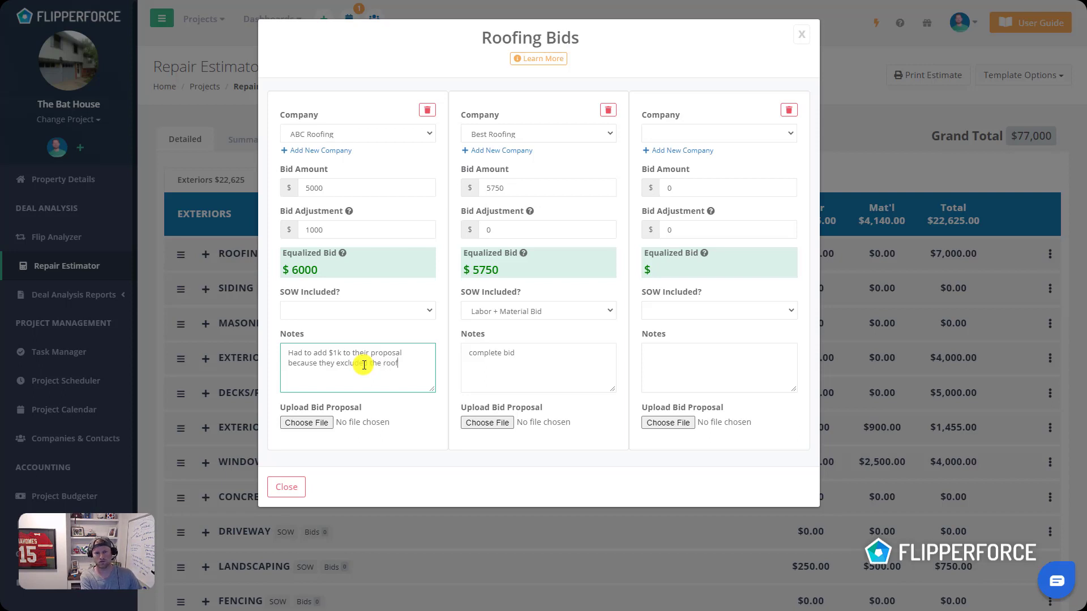
text( demolition)
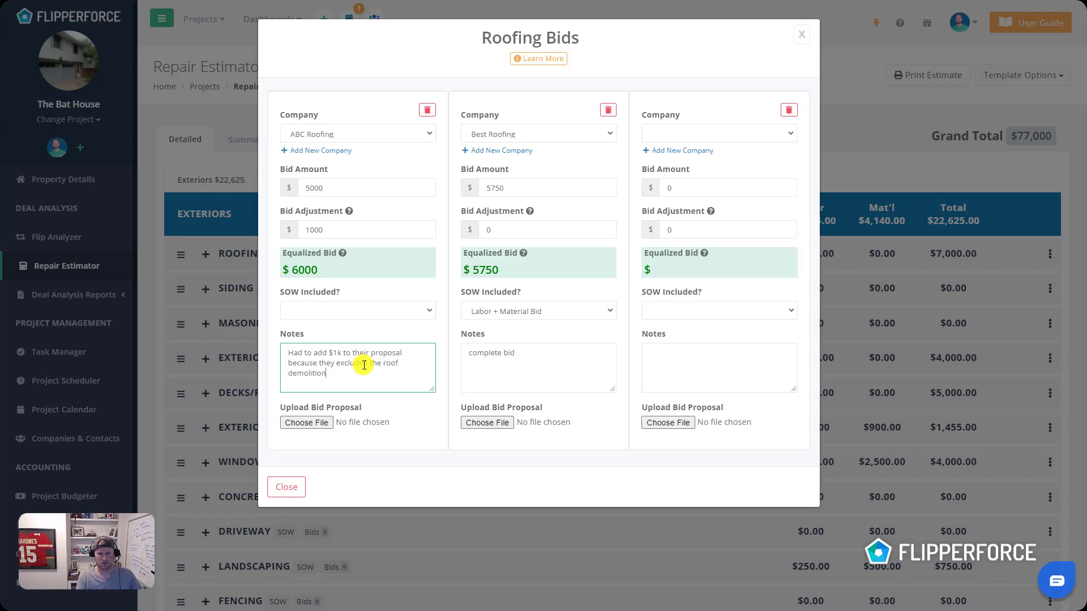
click(382, 331)
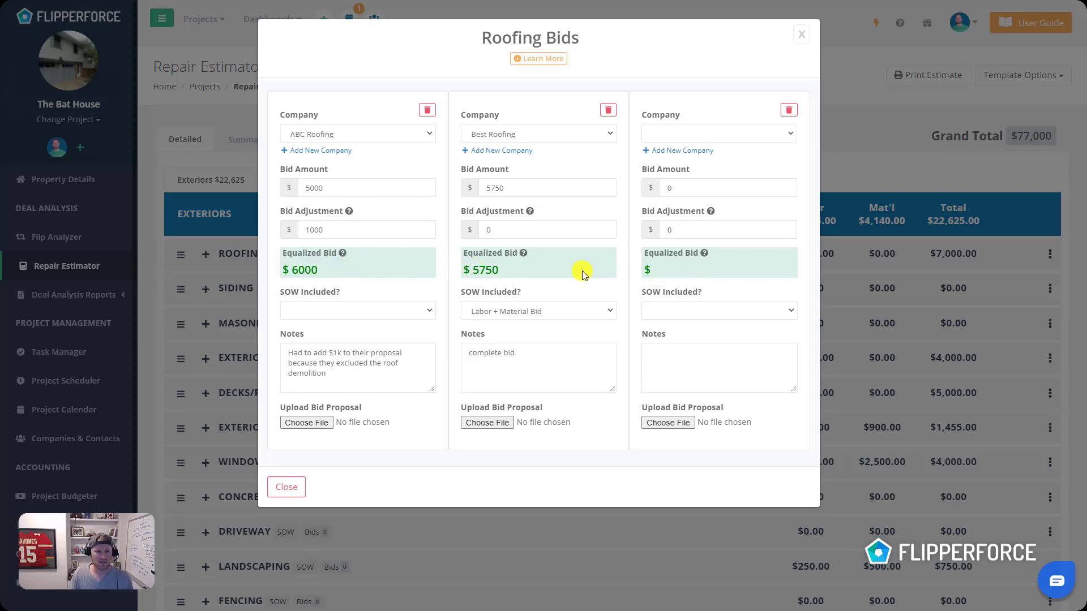
Set ABC Roofing's included scope of work to Labor + Material Bid
click(428, 310)
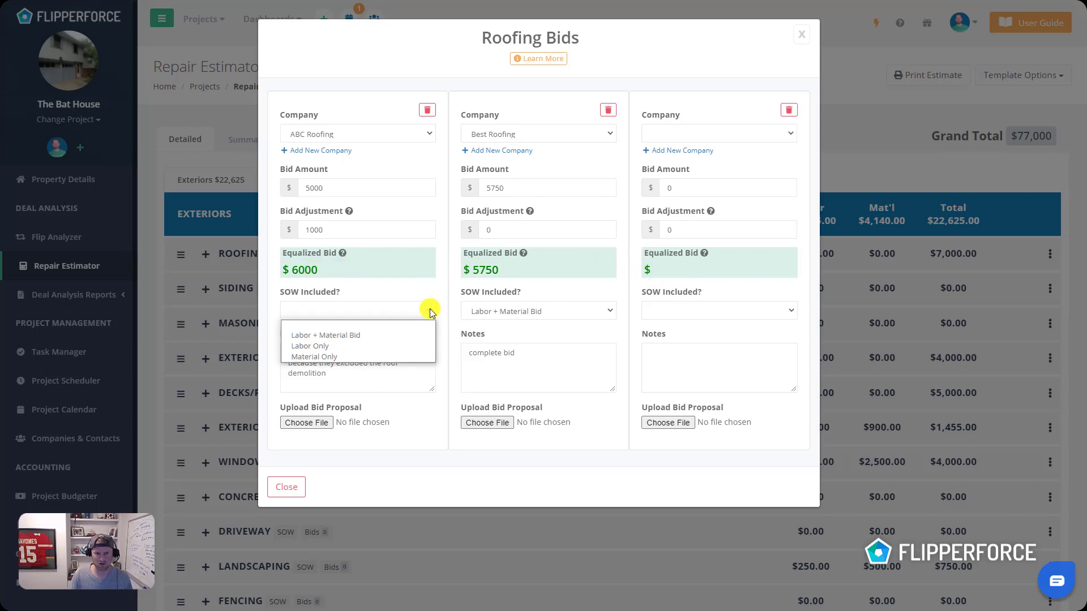
click(417, 335)
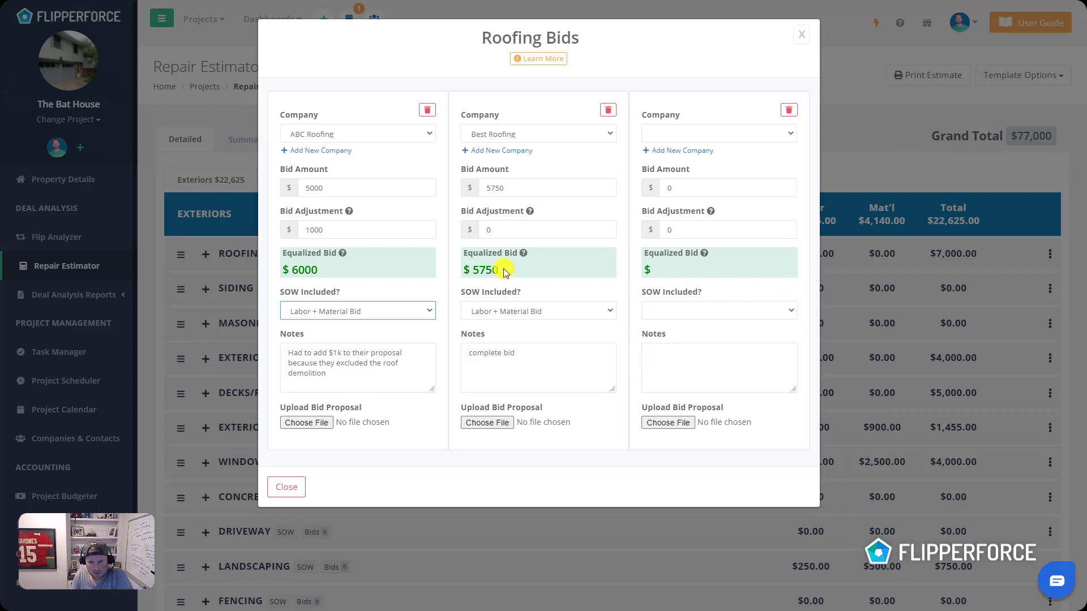
drag(506, 272, 440, 271)
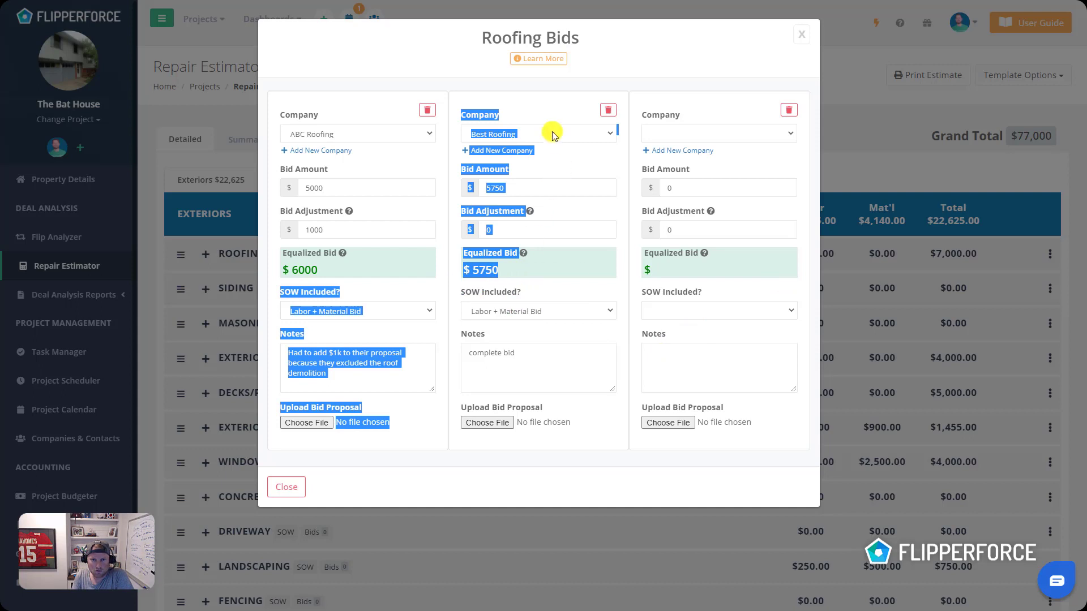
Close the roofing bids and set the labor price of the Roofing Bid Allowance item to 5750
click(560, 108)
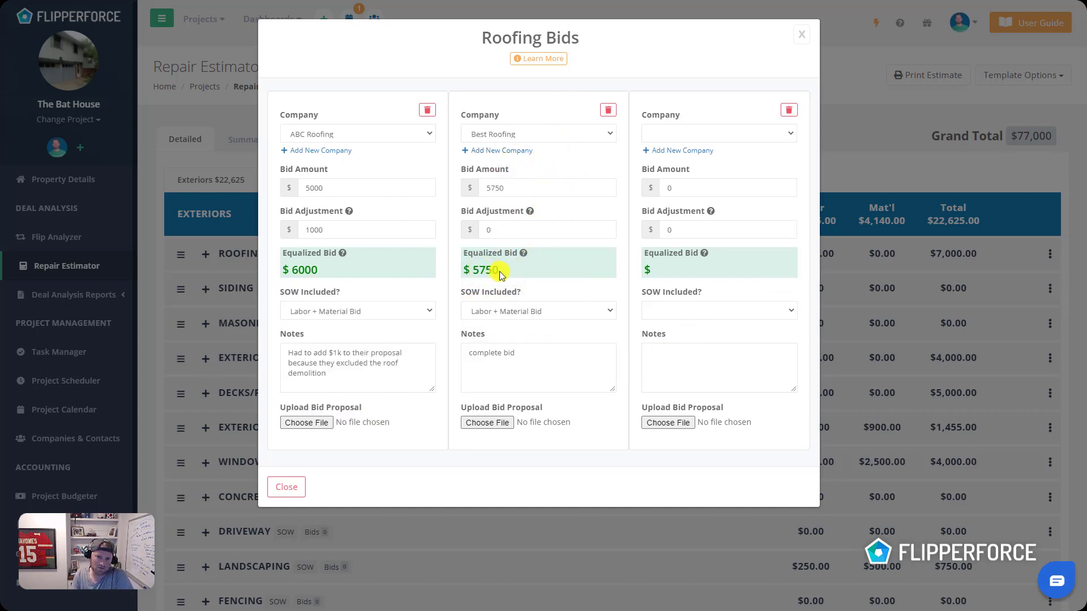
click(286, 487)
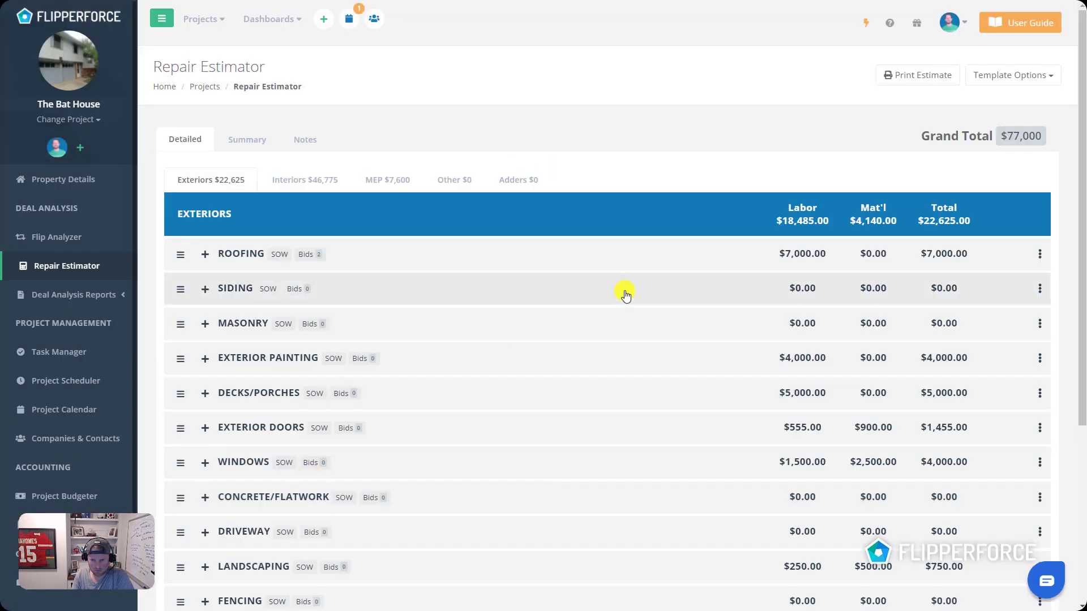
click(243, 251)
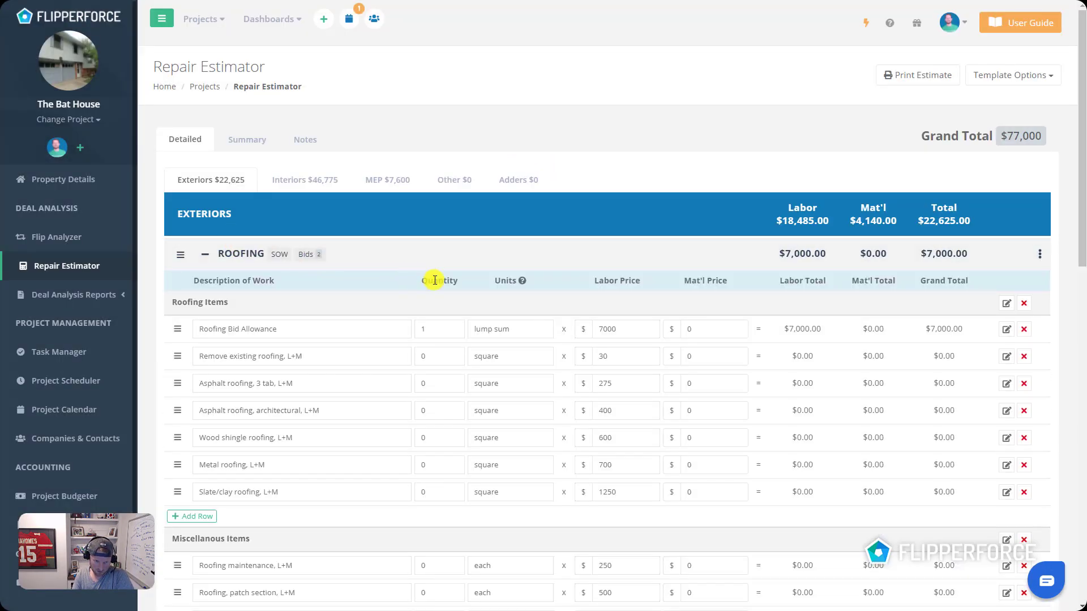
double_click(605, 332)
text(575)
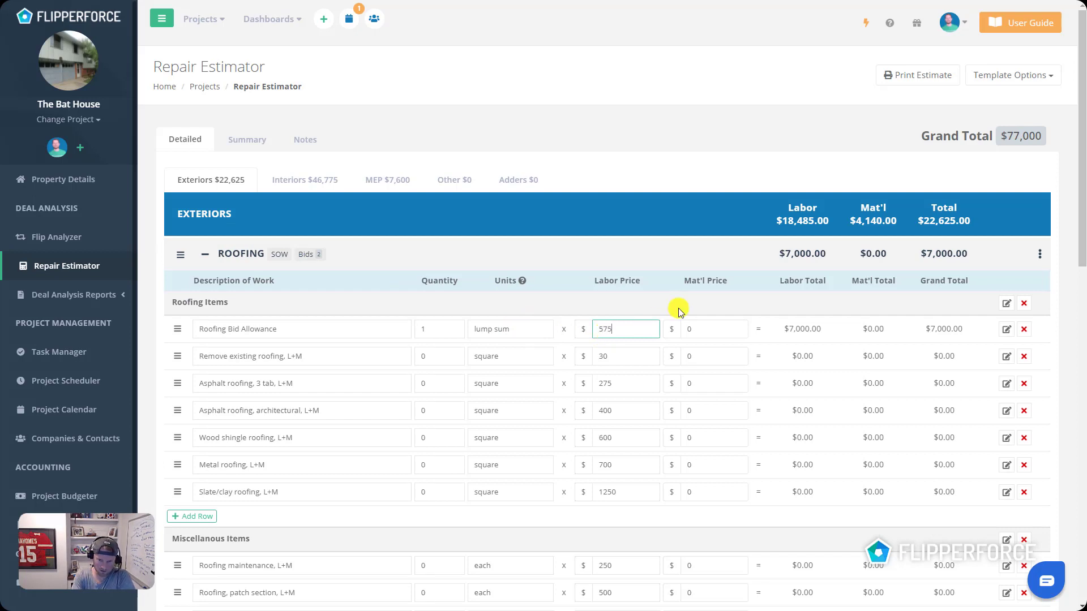
text(0)
click(578, 457)
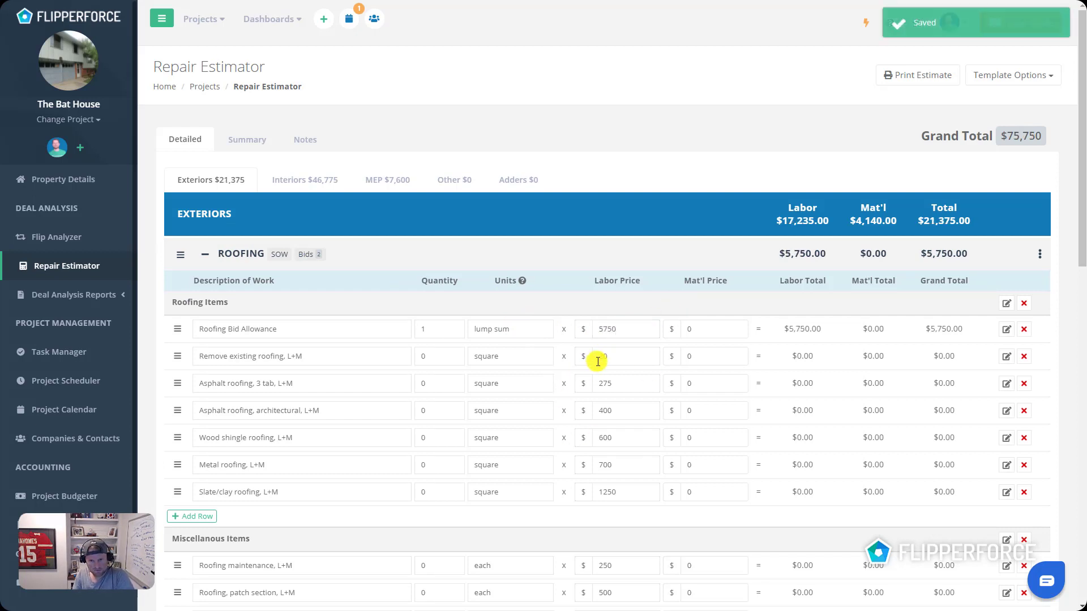
Rename the Roofing Bid Allowance item as "Roofing Bid from Best Roofing"
drag(227, 329, 416, 321)
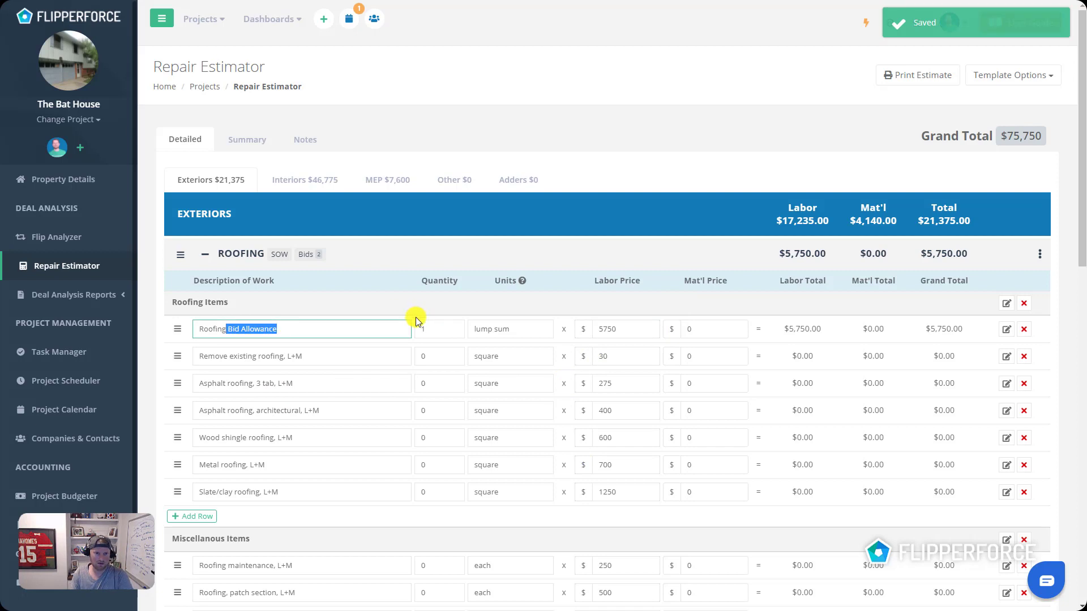
key(BackSpace)
text(Bid )
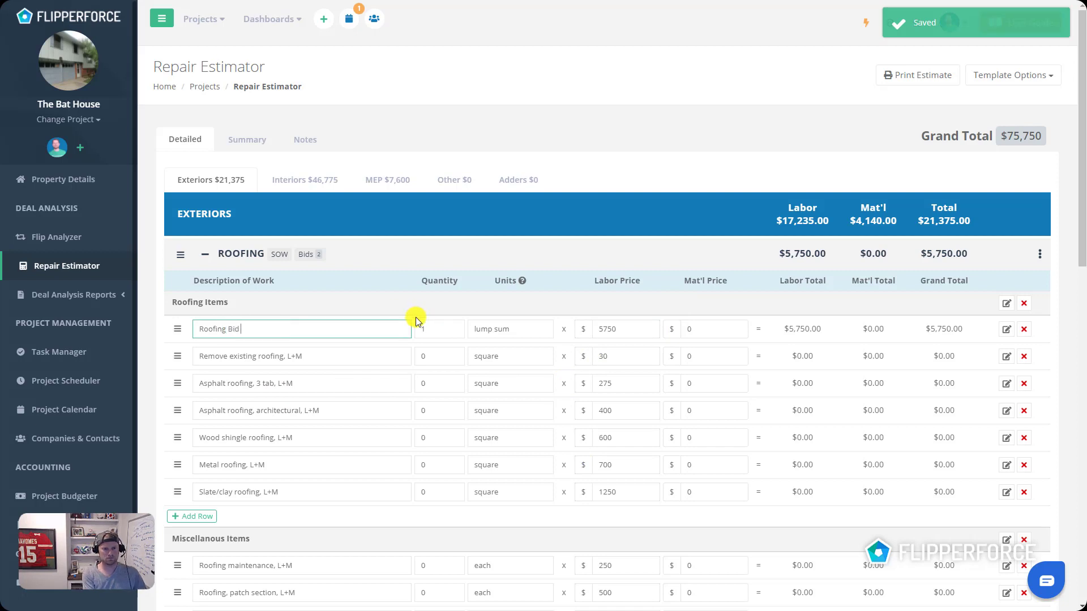
text(from Best Roofing)
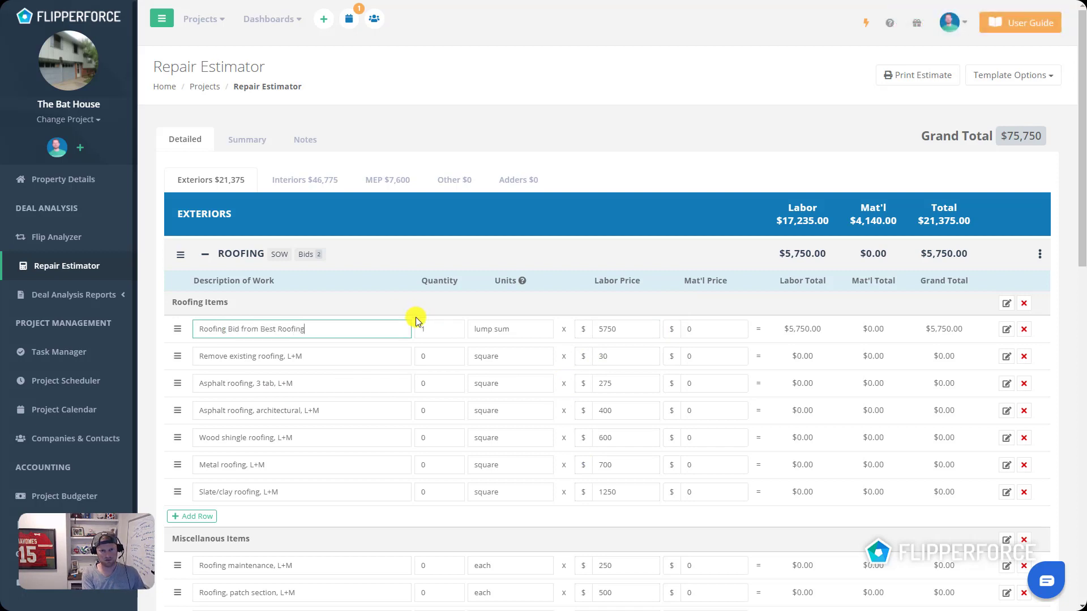
click(429, 322)
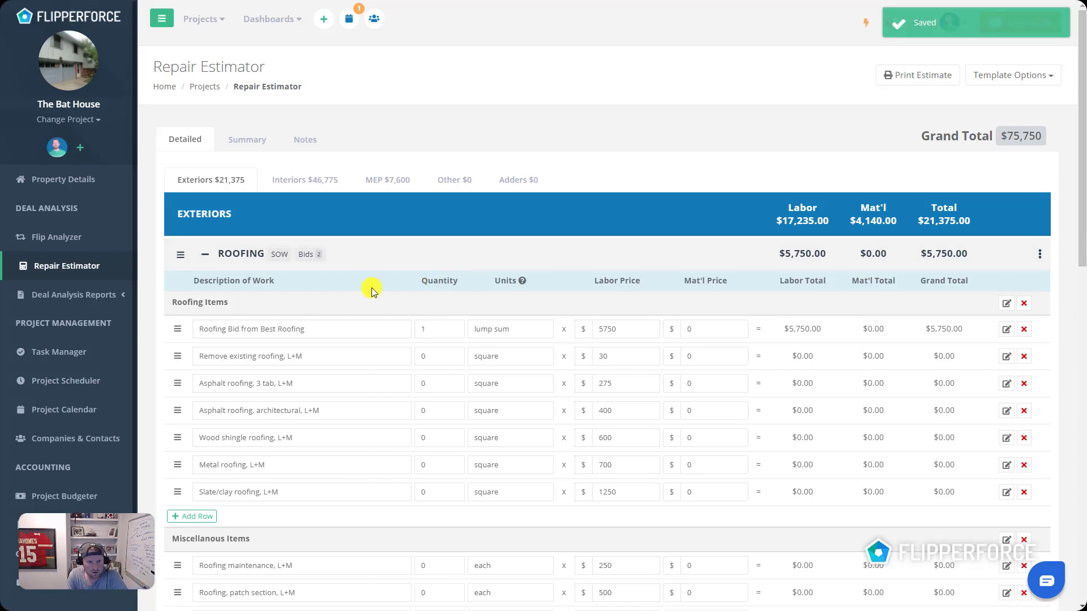
Review the recorded bids for the Roofing category, then return to the estimate
click(311, 255)
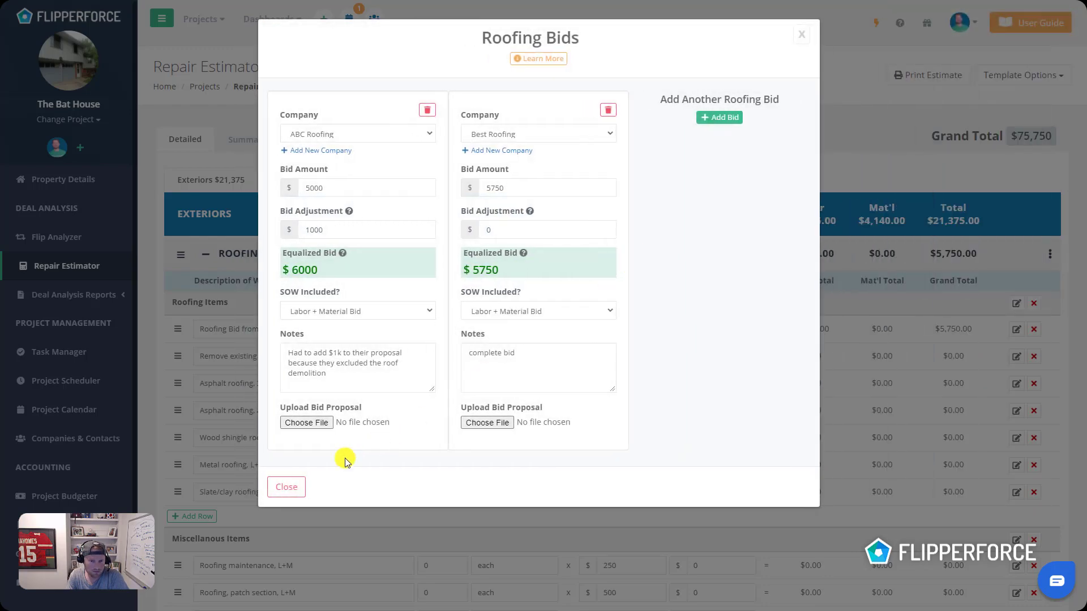
click(286, 487)
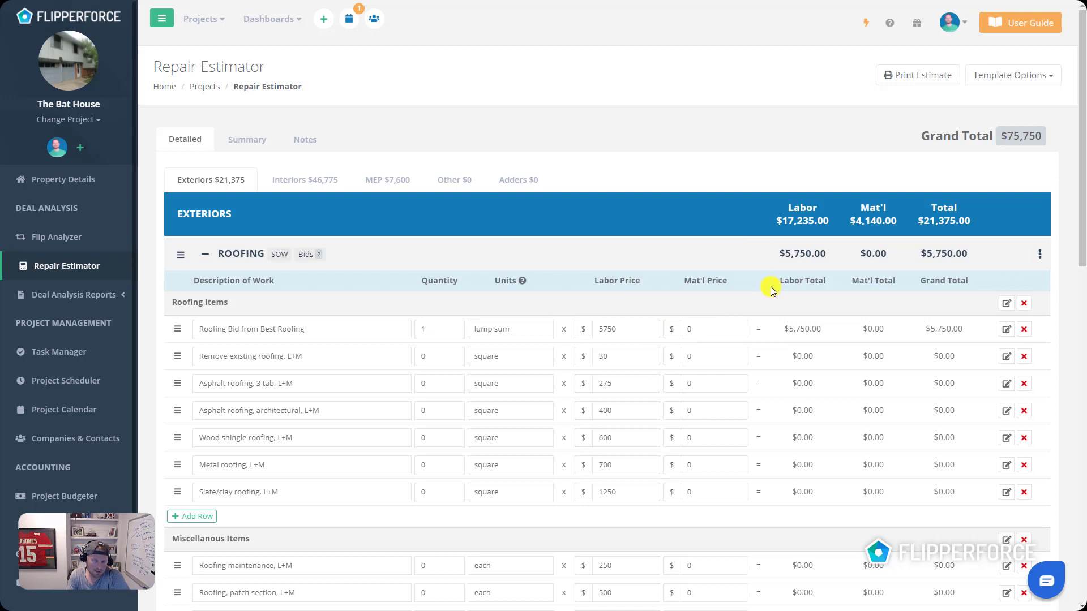